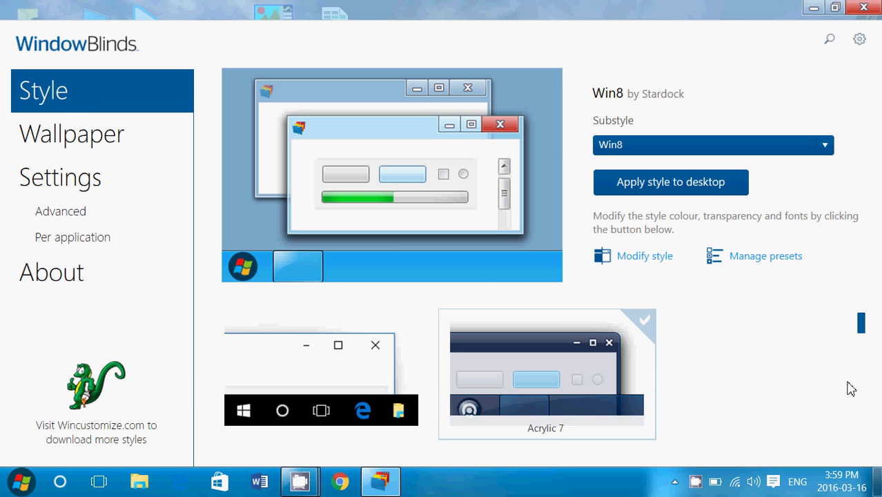
Step: Scroll down the installed style gallery toward Lantana by Essorant
scroll(865, 384, down, 1)
scroll(865, 385, down, 3)
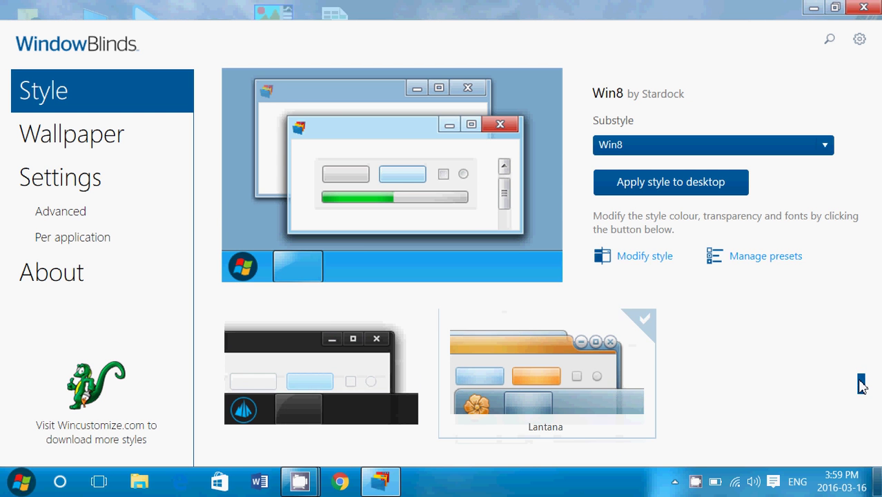
Step: Select the Lantana by Essorant style and apply it to the desktop
click(490, 385)
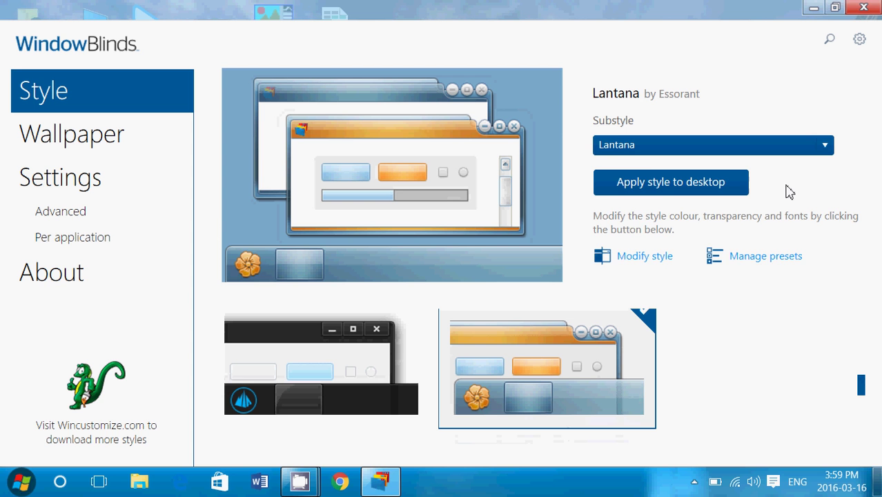
click(654, 186)
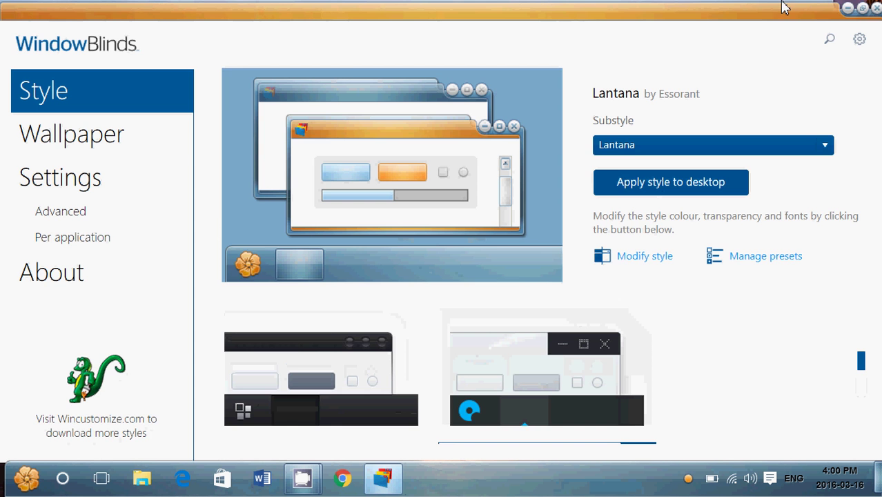
Step: Minimize WindowBlinds, view the Lantana-styled Start menu and This PC window, then return to WindowBlinds
click(848, 8)
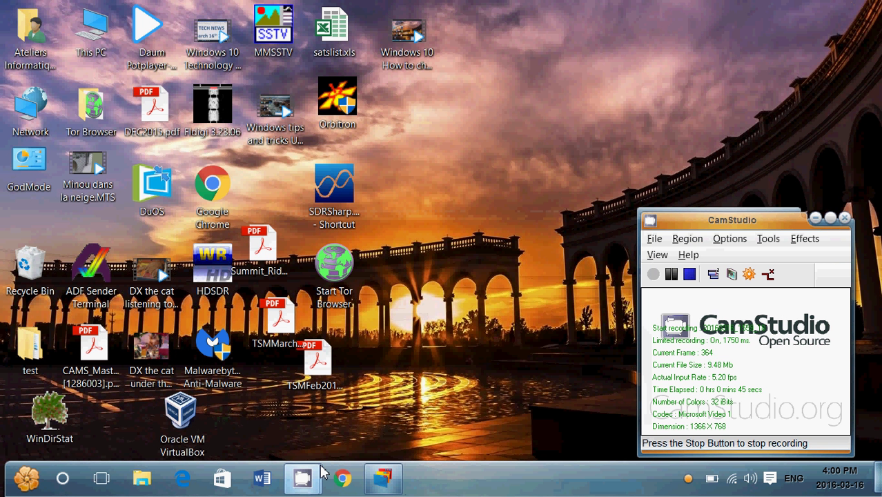
click(25, 480)
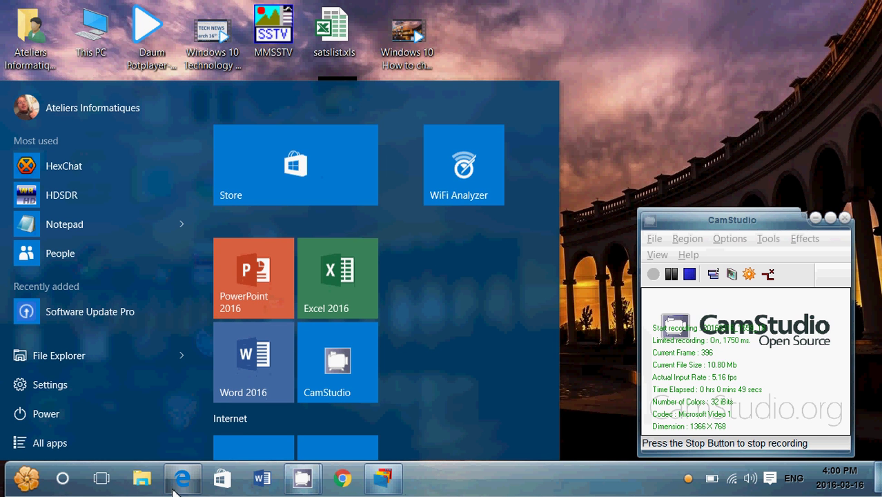
click(142, 478)
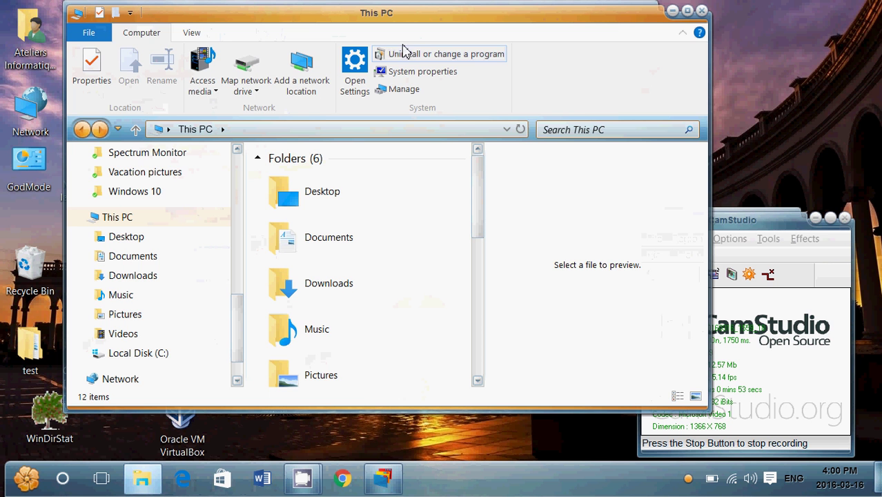
click(702, 11)
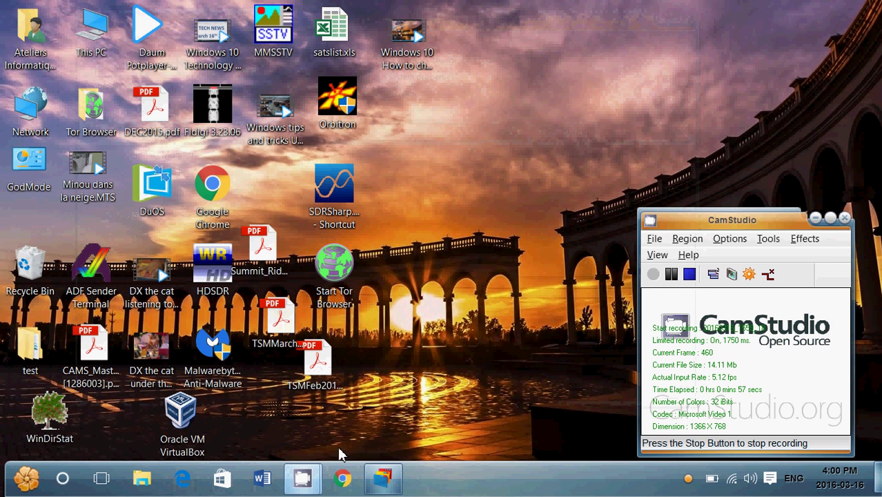
click(383, 475)
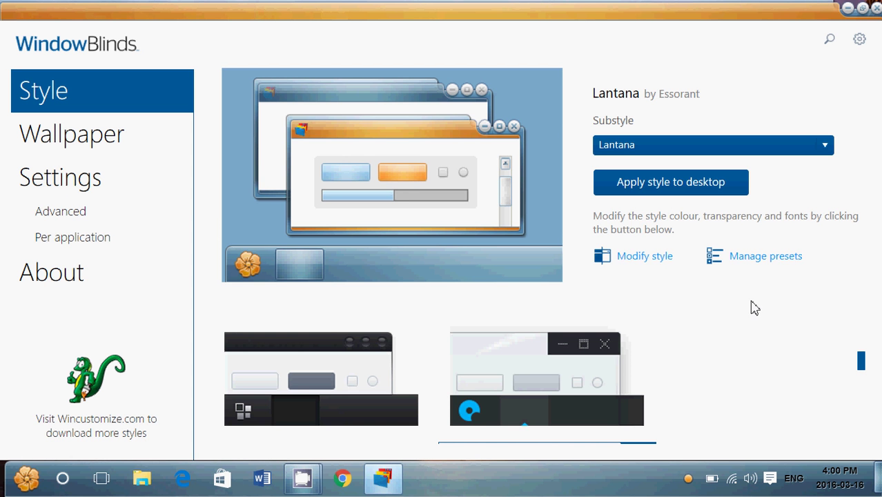
Step: Tint the Lantana style with the blue swatch and bring up Change style colours
click(649, 264)
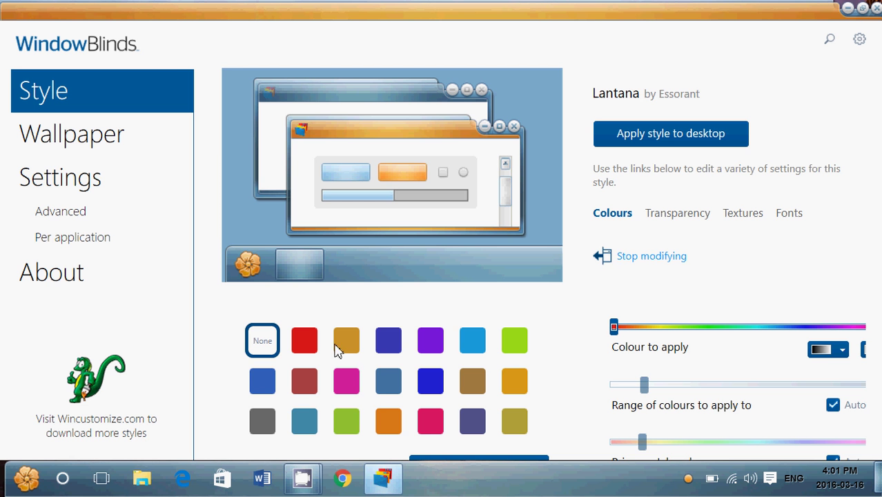
click(434, 382)
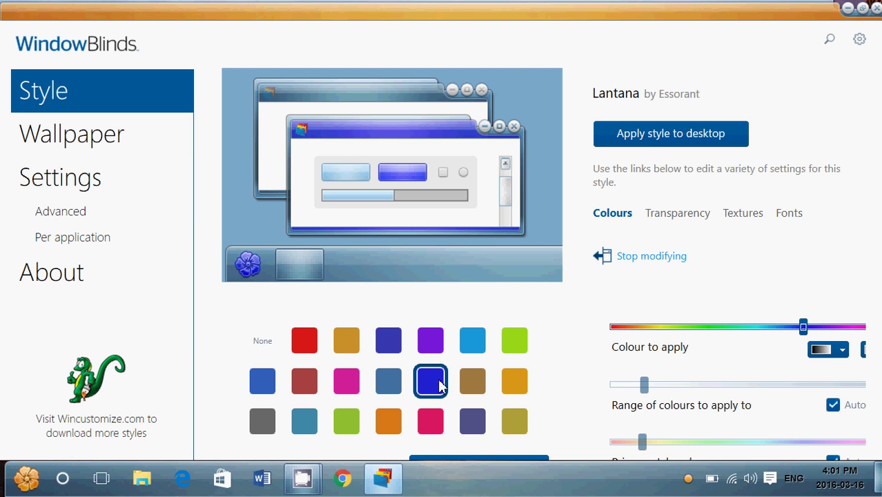
click(497, 459)
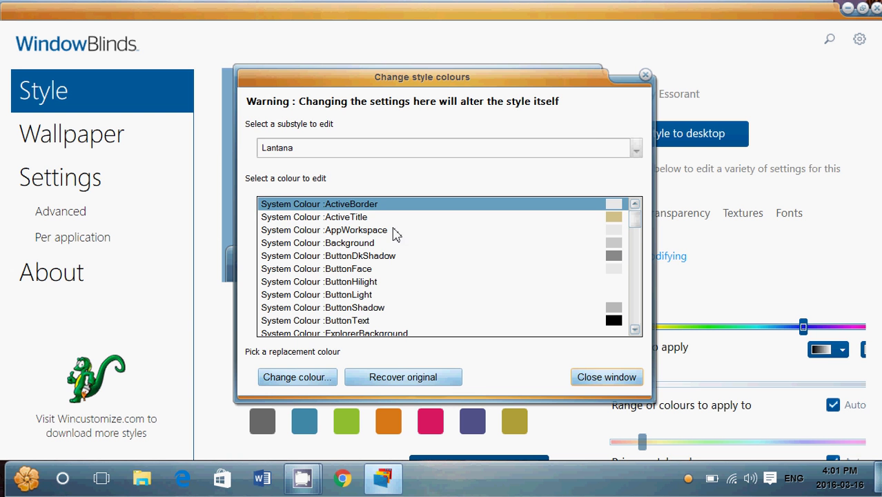
Step: Set ActiveTitle to dark purple and apply the blue Lantana style to the desktop
click(372, 217)
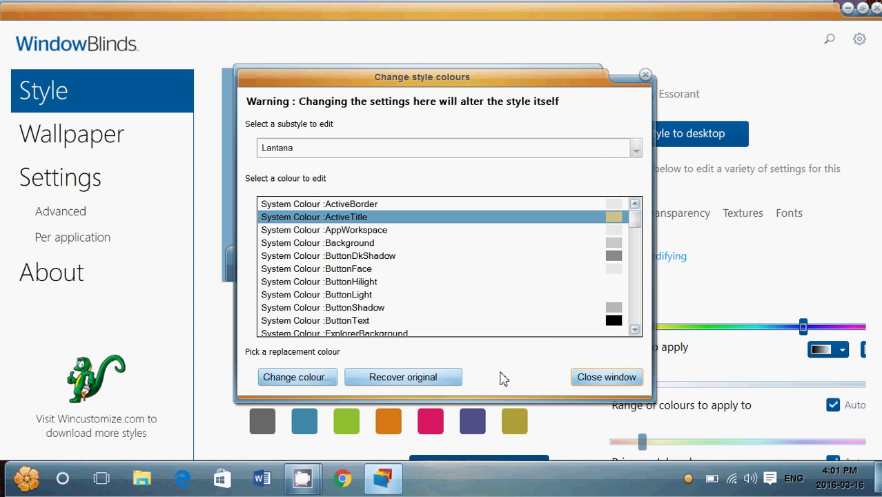
click(293, 381)
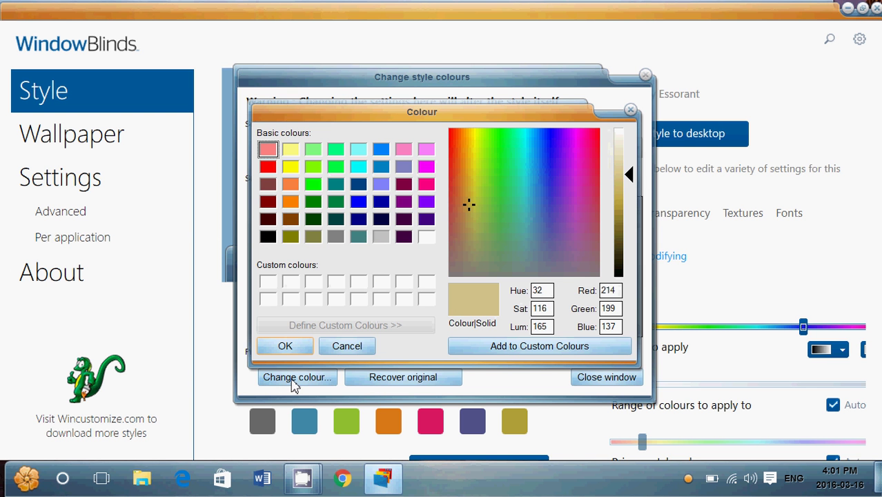
click(428, 221)
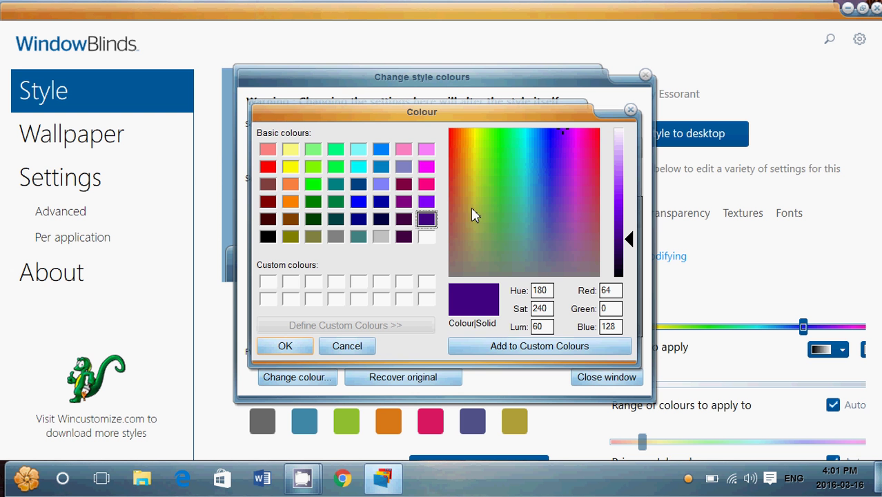
click(299, 350)
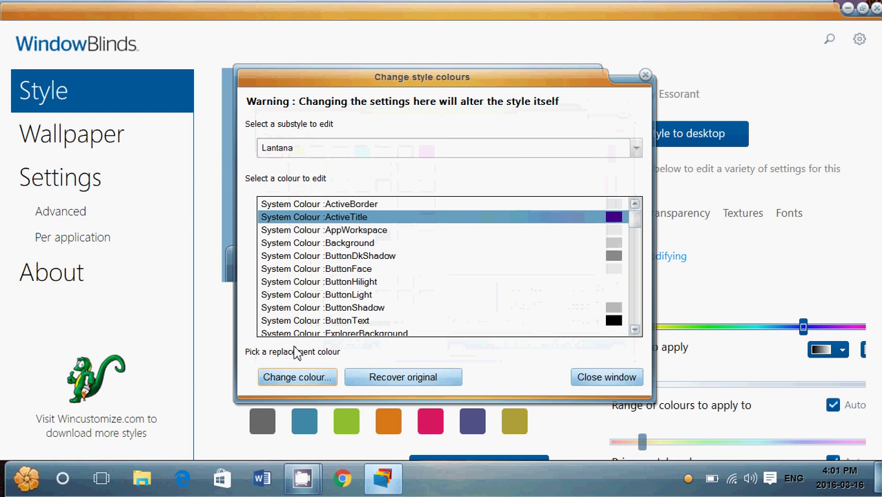
click(613, 376)
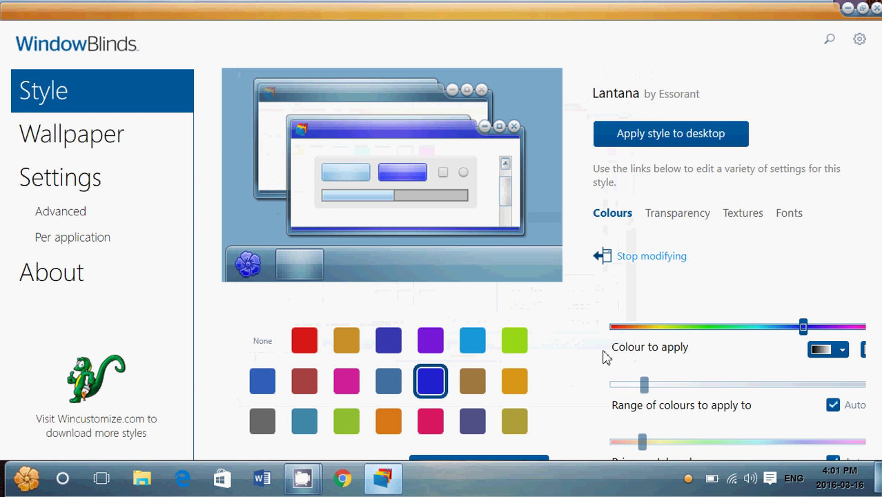
click(684, 137)
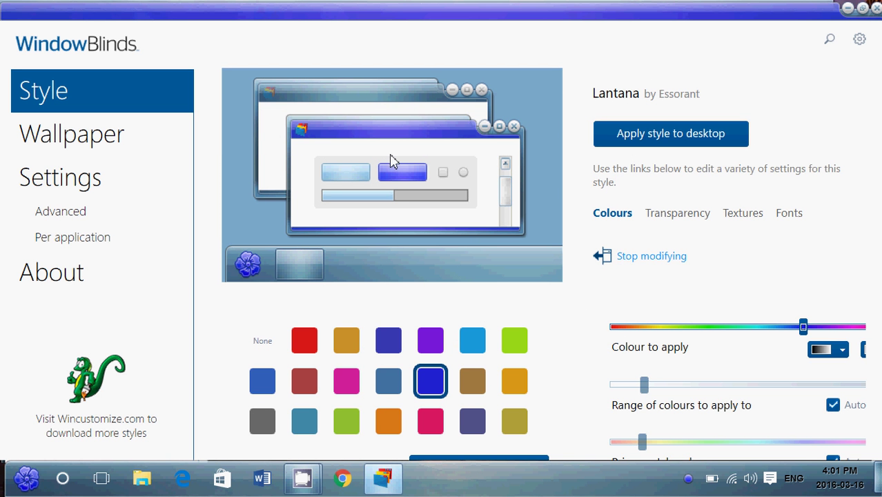
Step: Close WindowBlinds and bring up the Start menu under the blue Lantana style
click(877, 8)
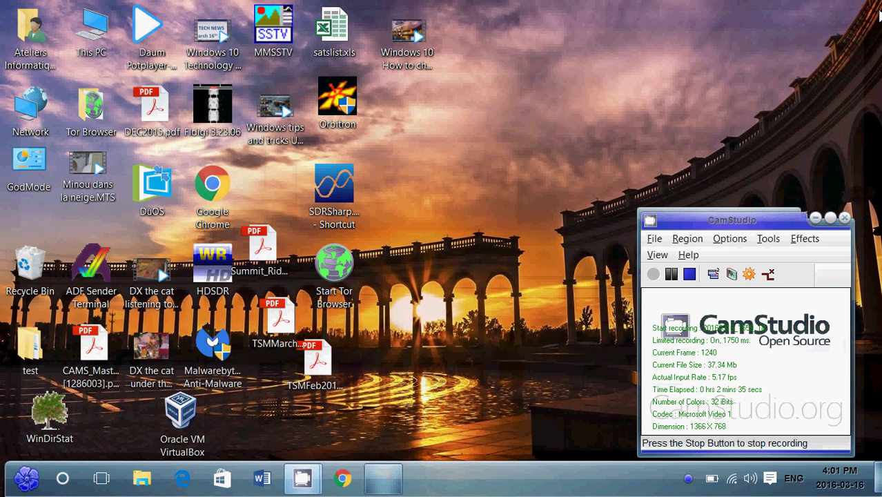
click(529, 201)
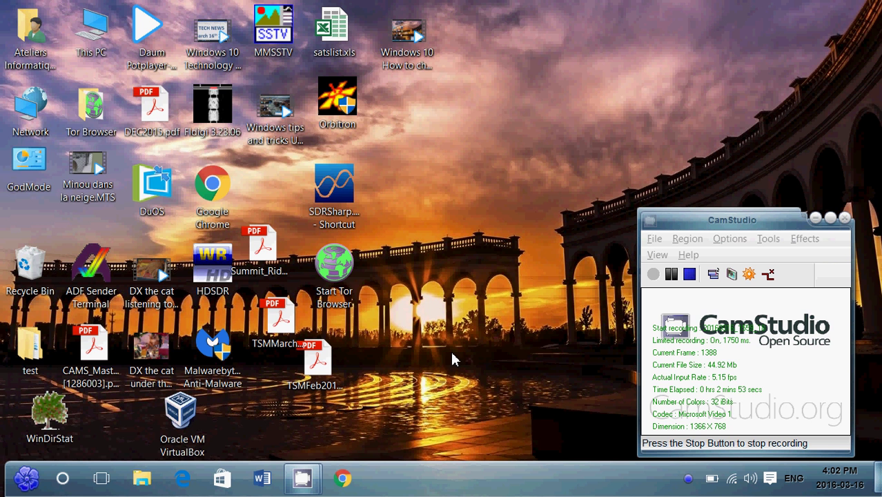
click(27, 478)
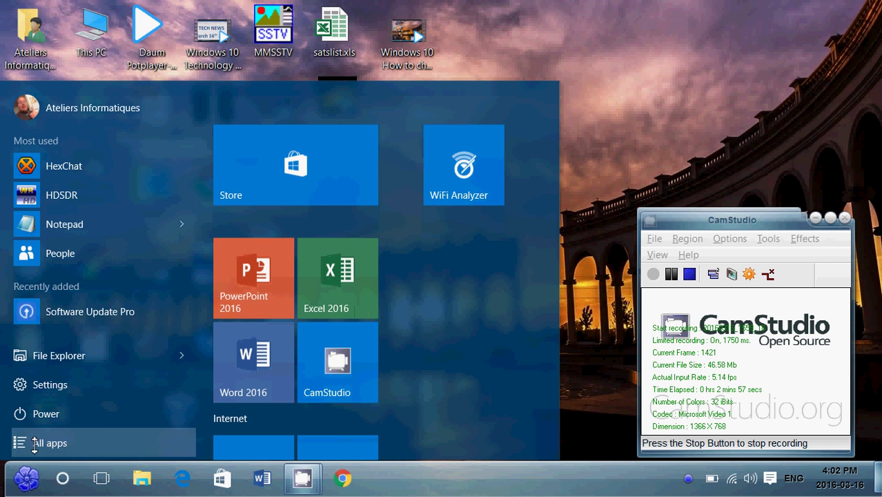
Step: Launch Fences from All apps, maximize its welcome window, then close it
click(38, 442)
click(75, 184)
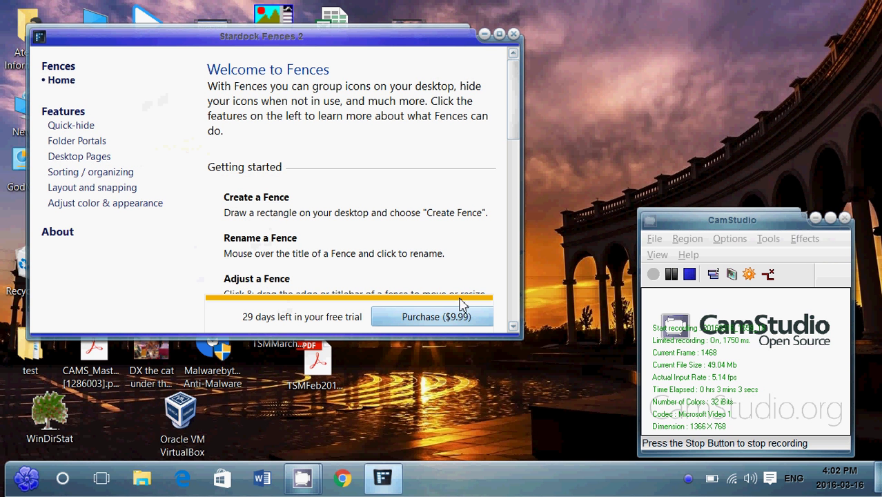
click(499, 34)
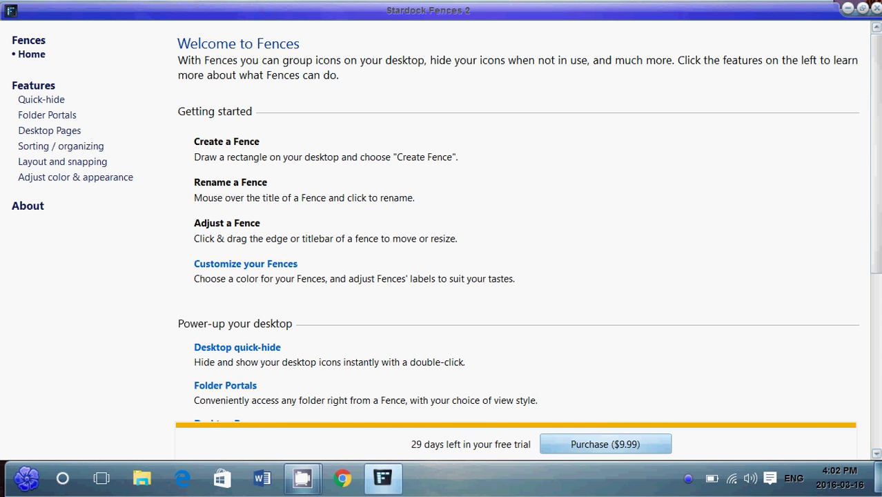
click(875, 8)
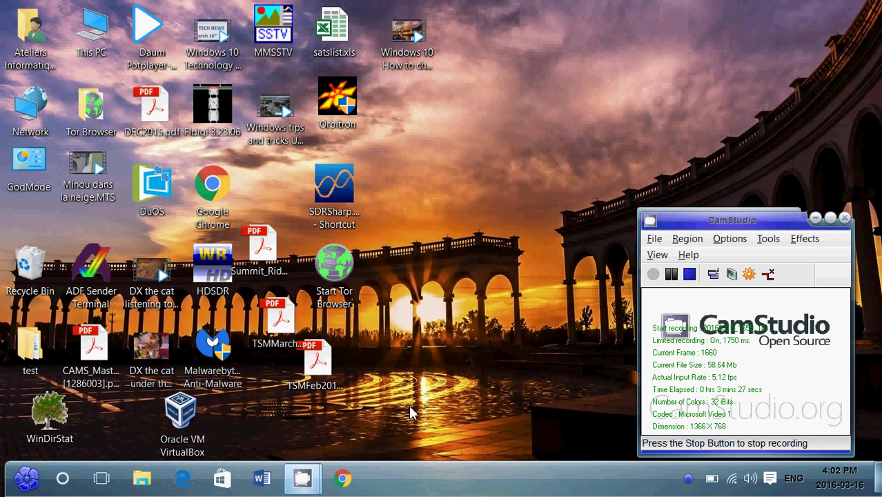
Step: Relaunch WindowBlinds 10 from the Start menu's All apps list
click(27, 477)
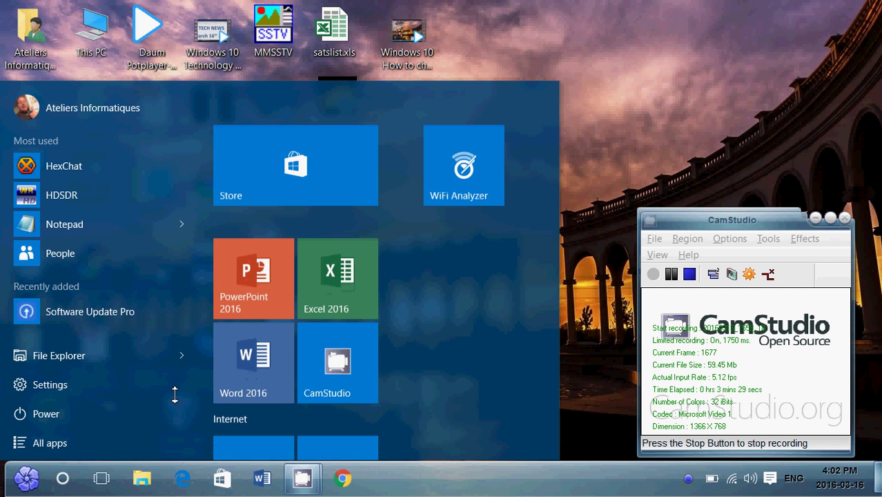
scroll(463, 295, down, 2)
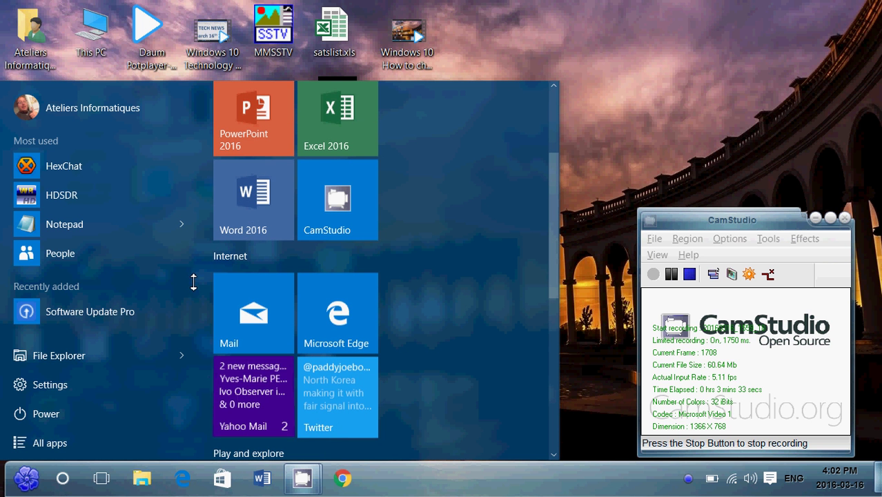
scroll(498, 250, up, 2)
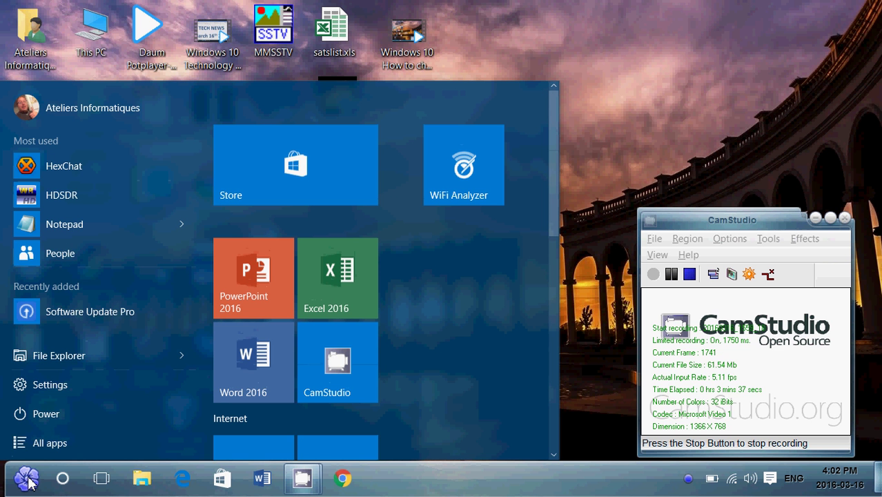
click(41, 442)
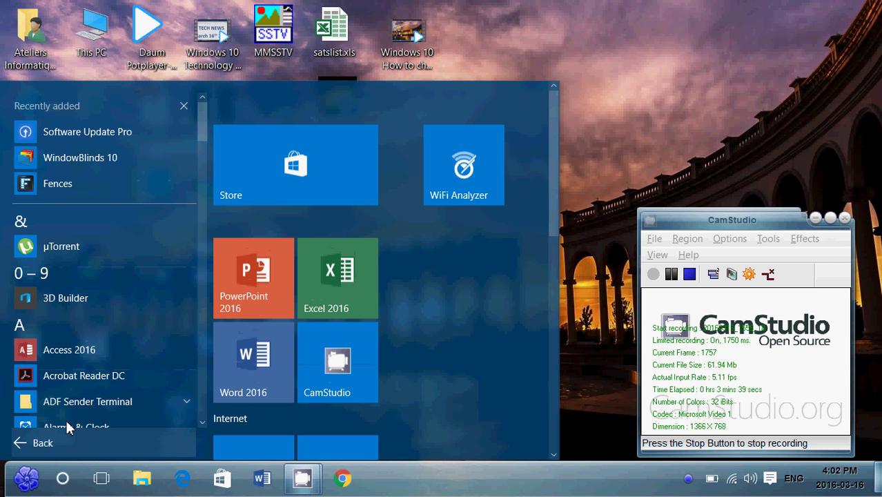
click(119, 157)
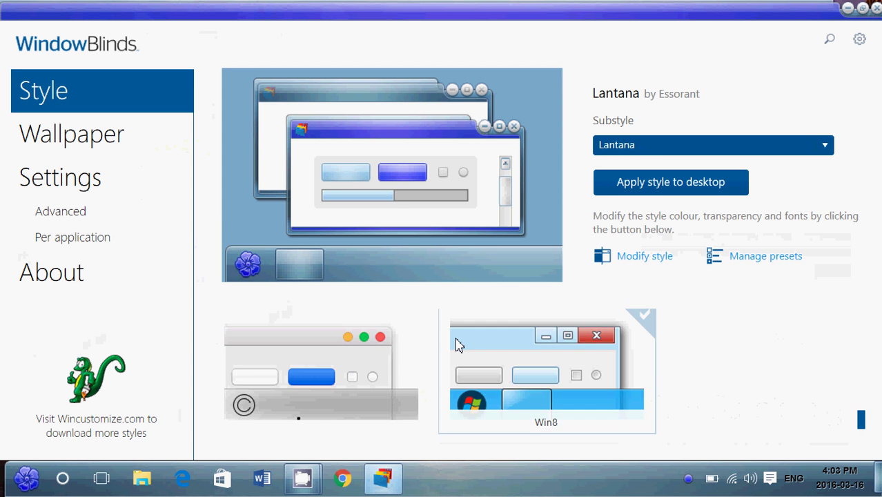
Step: Select the Modern style by danioc & Stardock and apply it to the desktop
scroll(458, 349, up, 5)
scroll(468, 363, down, 5)
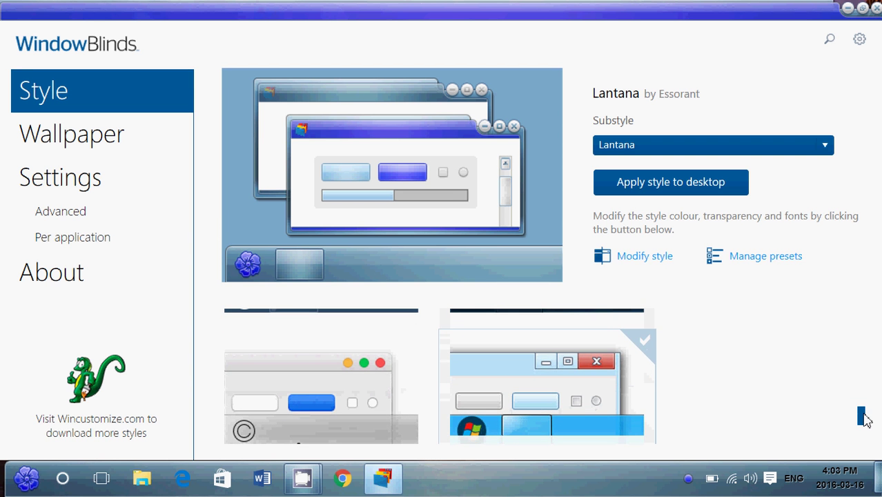
drag(865, 416, 861, 402)
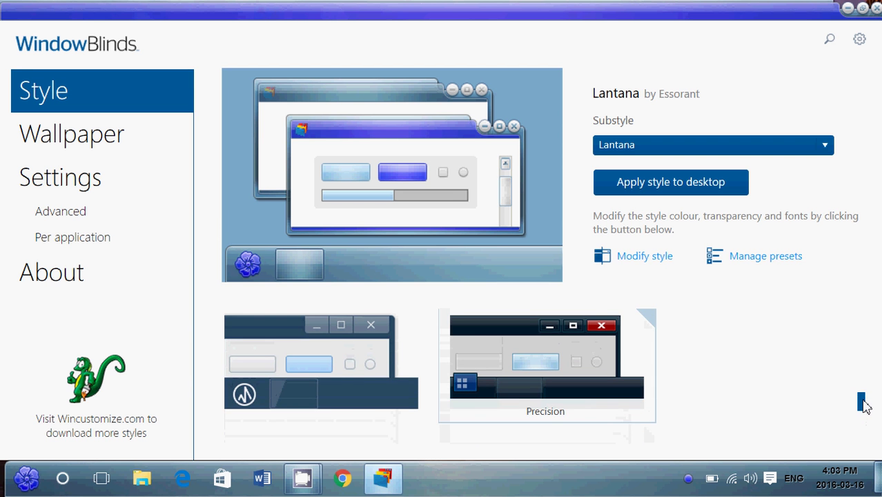
click(312, 379)
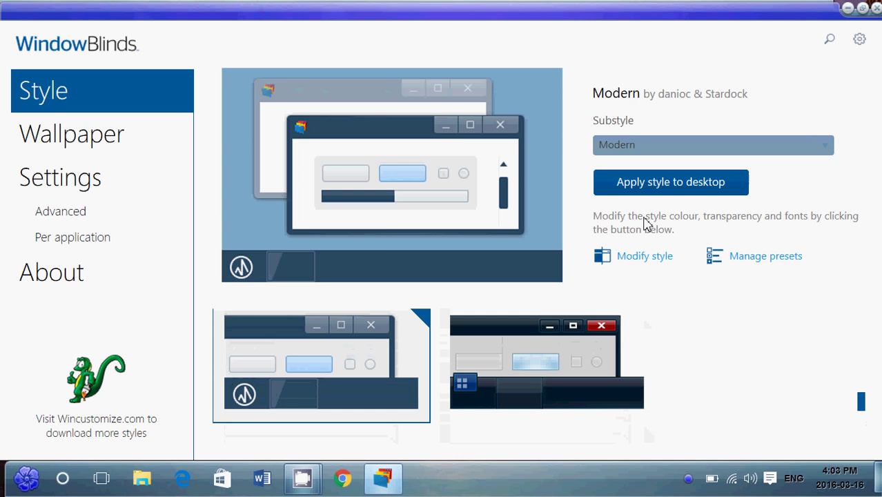
click(669, 183)
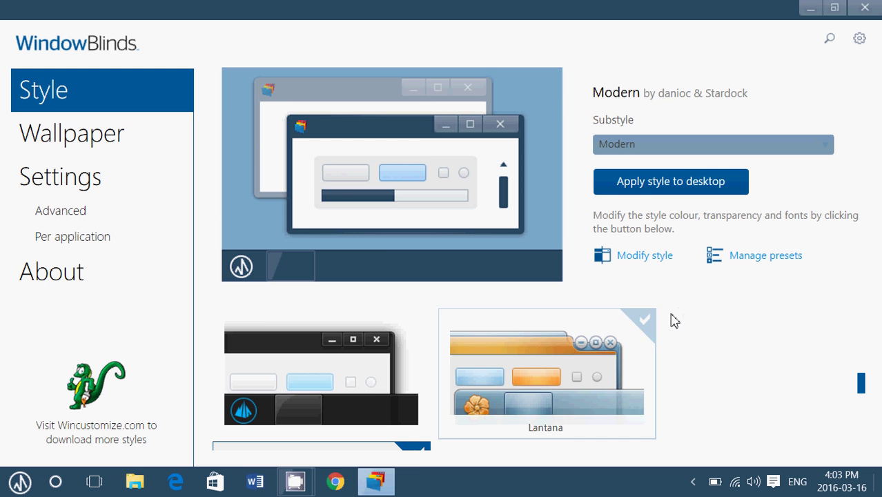
Step: Close WindowBlinds, check the Modern-styled Start menu, then launch Edge from the taskbar
click(864, 7)
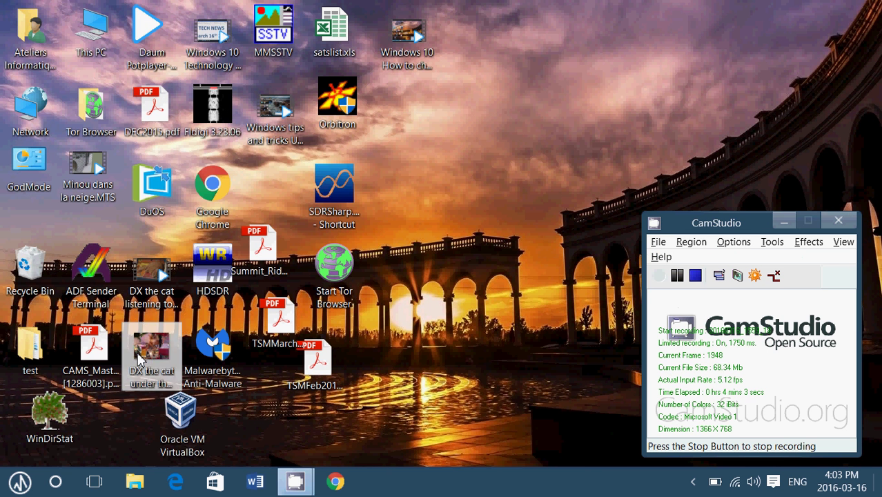
click(20, 481)
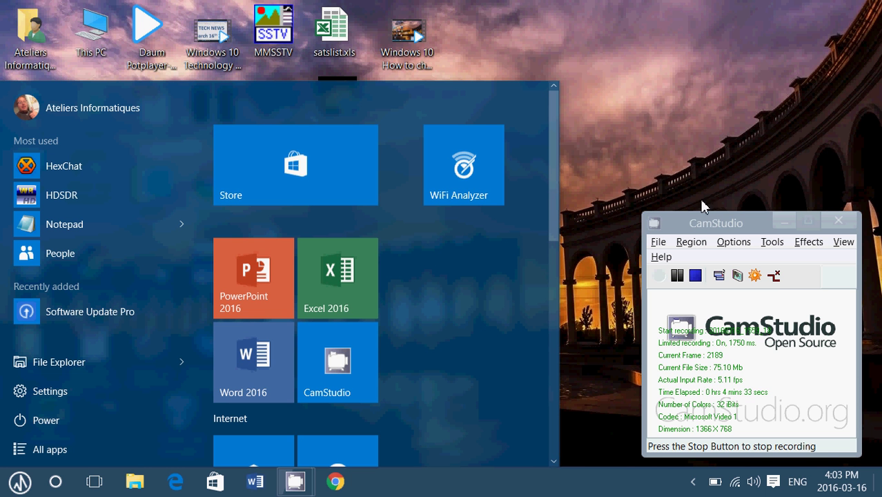
click(618, 141)
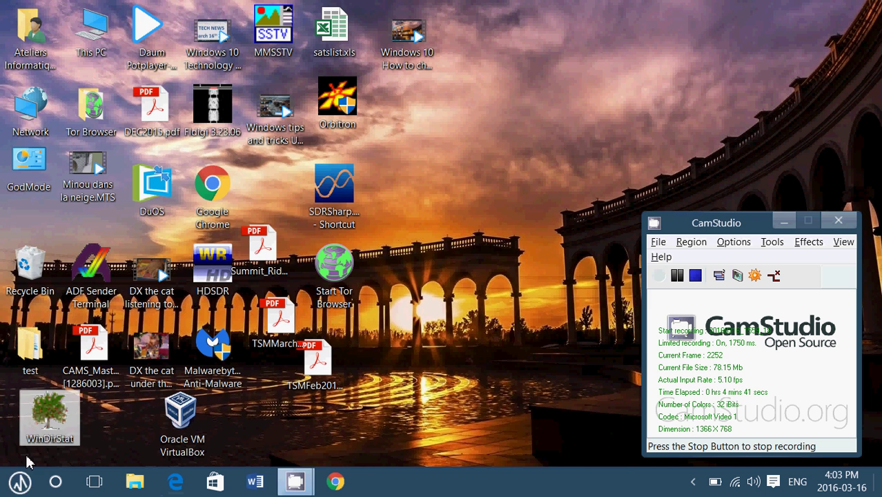
click(19, 481)
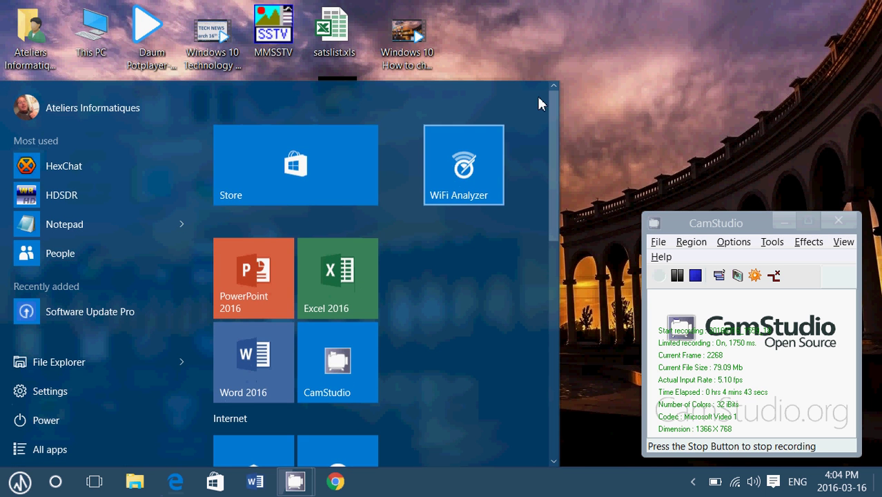
click(569, 79)
click(175, 481)
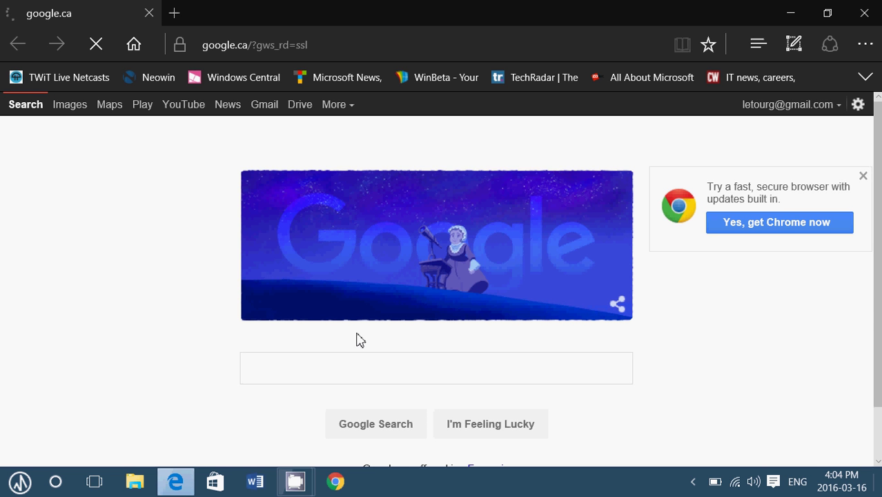
Step: Search Google for 'windows blinds' and scroll down to Stardock's WindowBlinds results
text(windows )
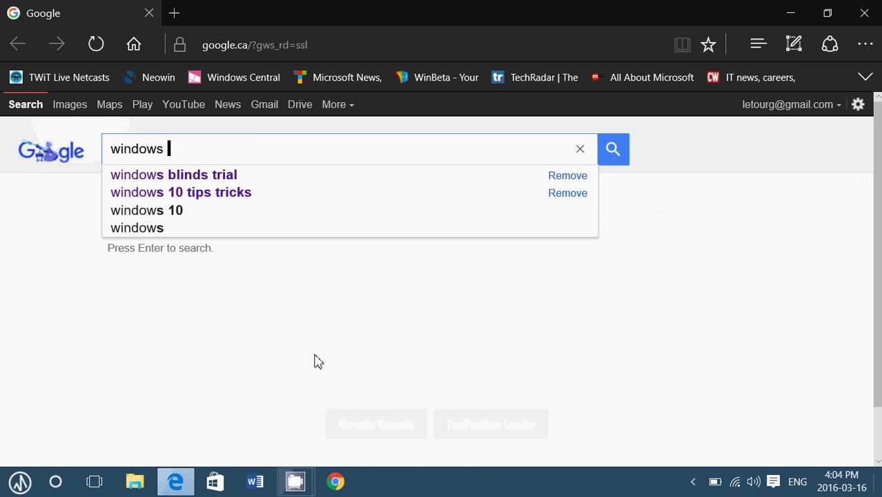
text(blinds)
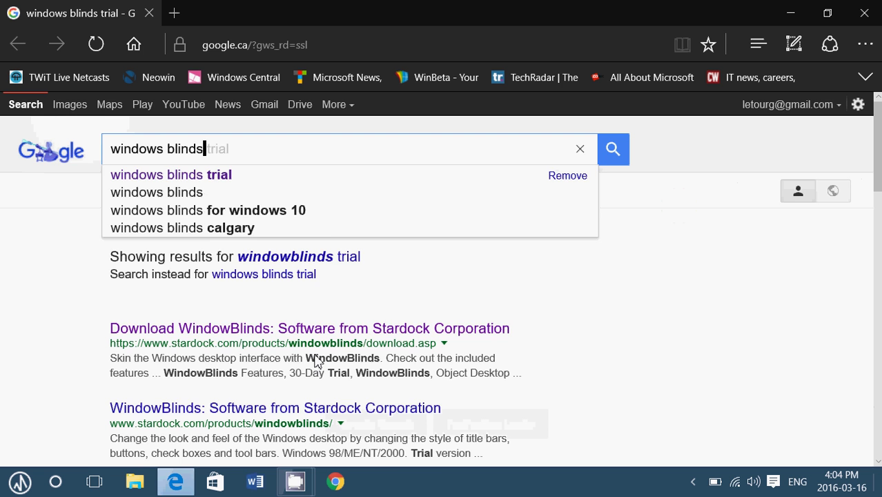
key(Return)
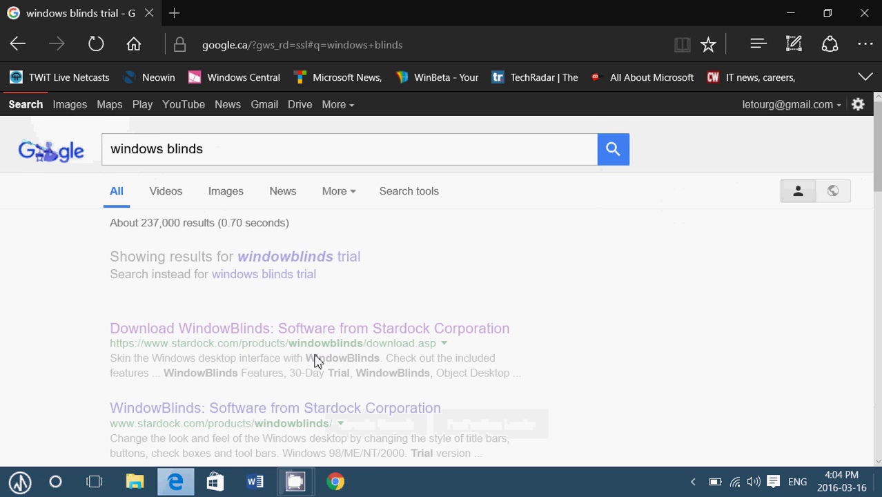
scroll(236, 349, down, 2)
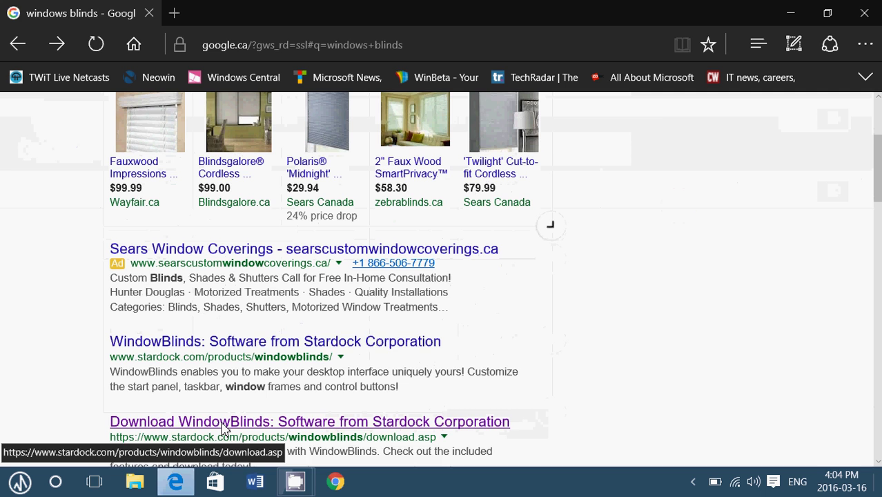
Step: Open Stardock's Download WindowBlinds page and copy its web address
click(225, 429)
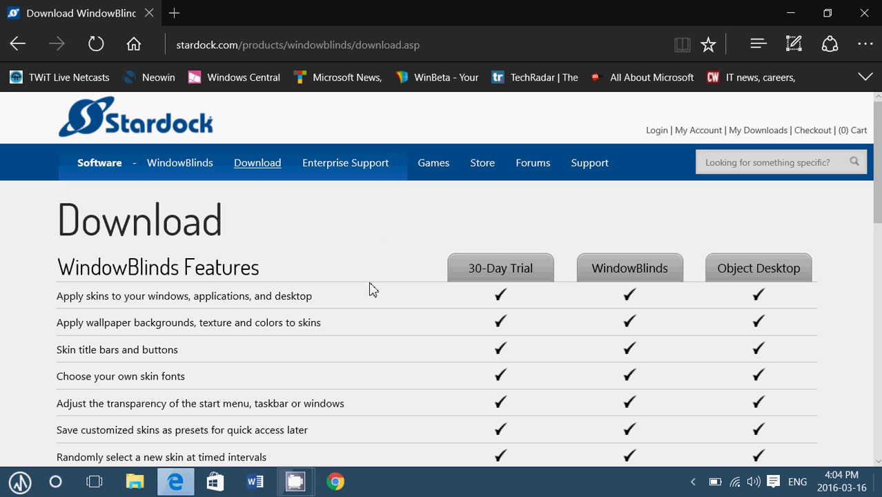
click(385, 45)
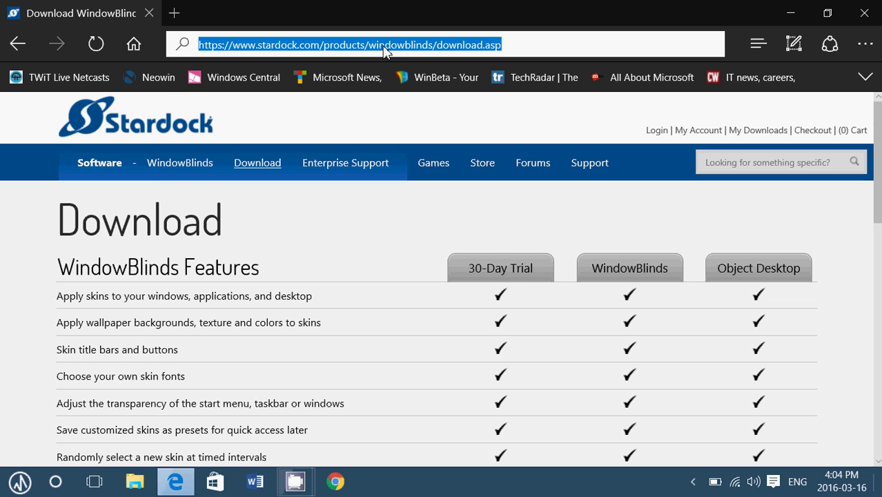
right_click(385, 49)
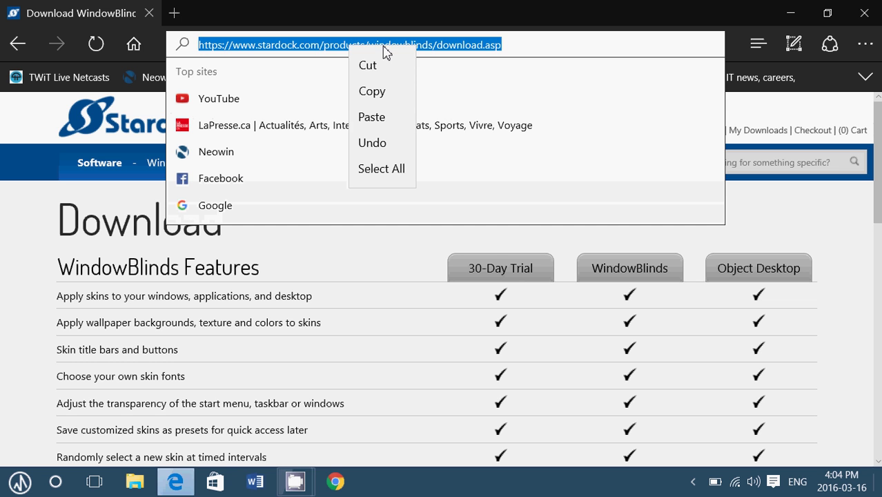
click(381, 92)
click(363, 291)
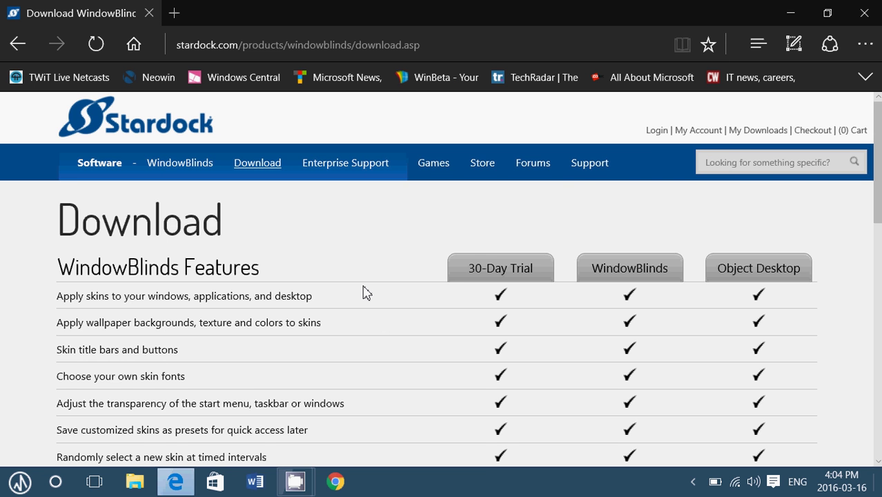
Step: Review the 30-Day Trial, WindowBlinds and Object Desktop feature comparison down to the Price row
scroll(367, 293, down, 1)
scroll(366, 293, down, 1)
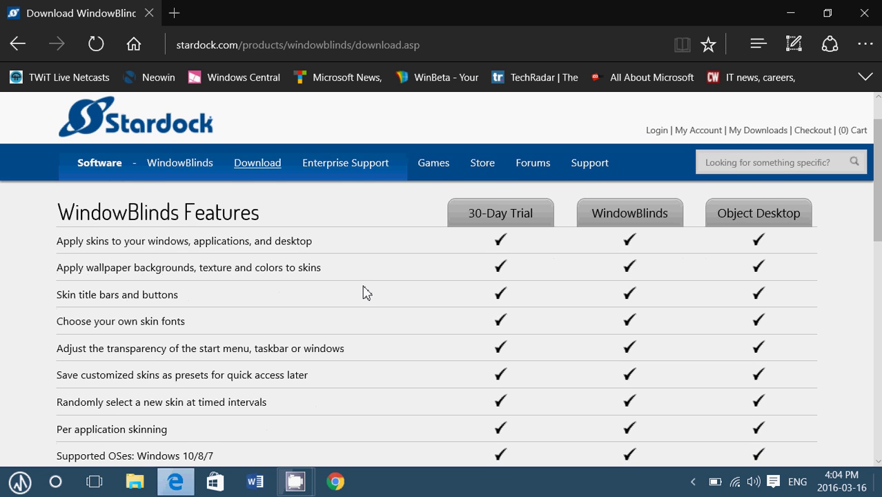
scroll(366, 293, down, 7)
scroll(367, 293, up, 3)
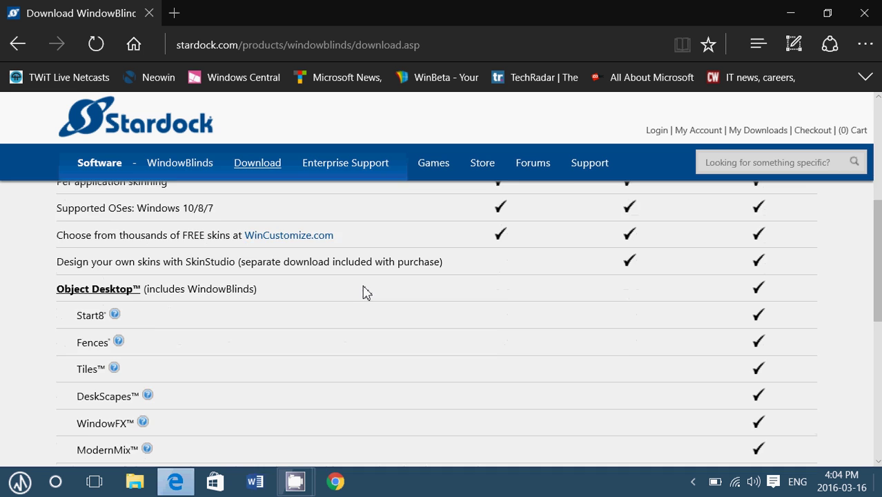
scroll(365, 292, up, 5)
scroll(787, 306, down, 1)
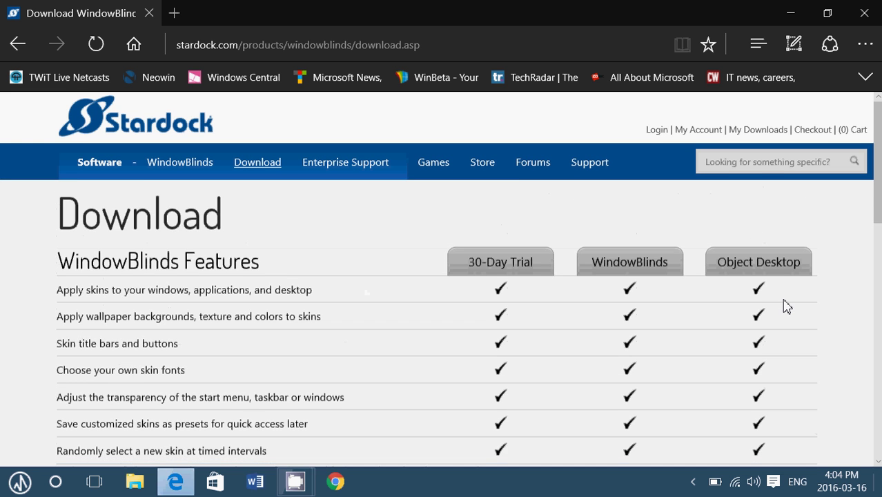
scroll(786, 306, down, 3)
scroll(786, 306, down, 3)
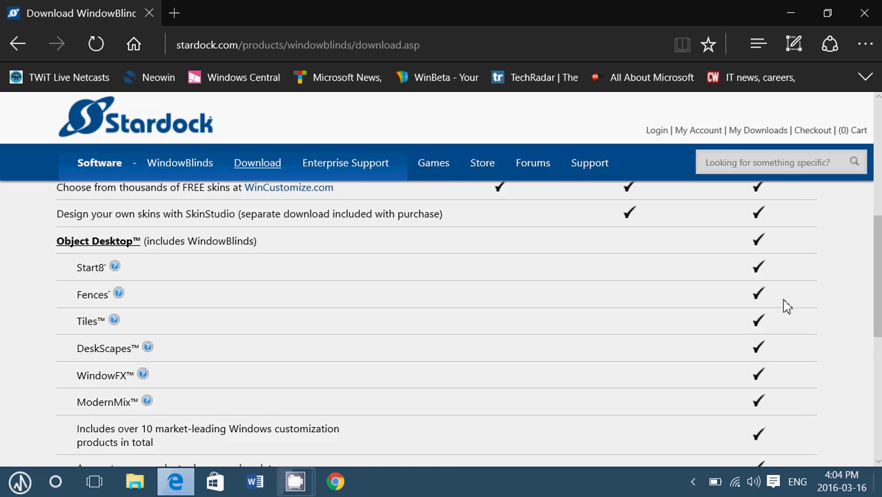
scroll(787, 306, down, 2)
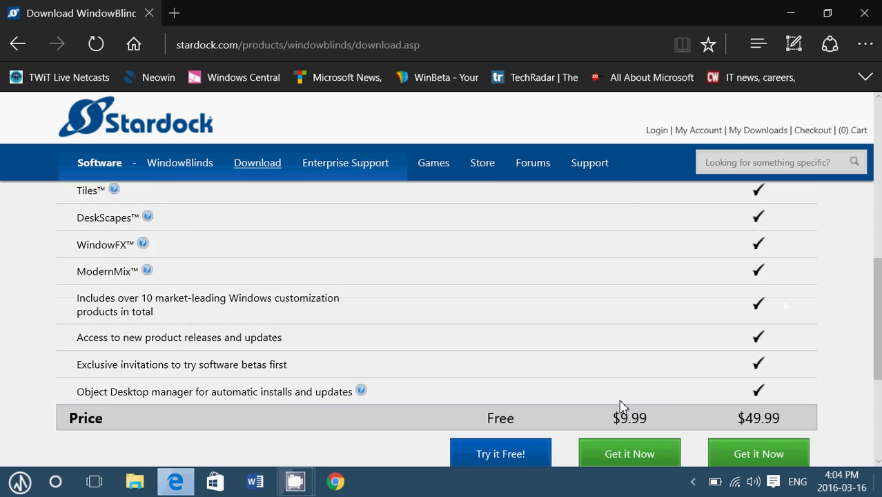
scroll(620, 407, up, 4)
scroll(620, 407, up, 1)
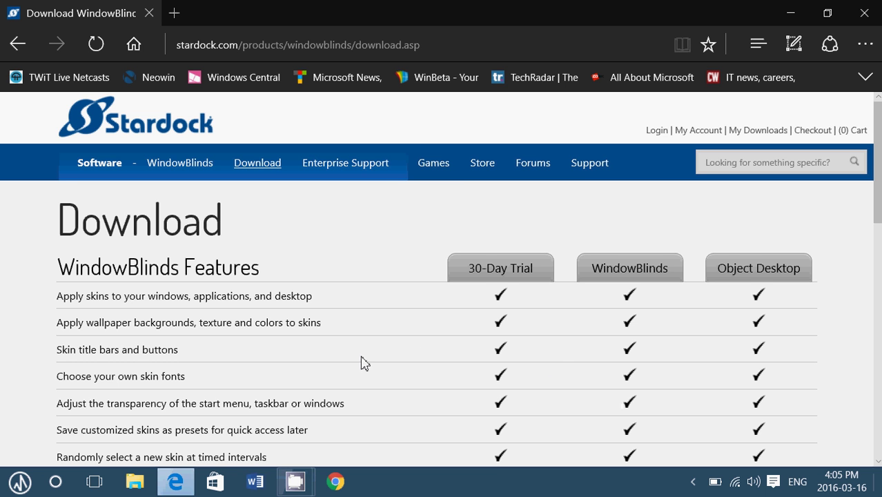
scroll(362, 376, down, 5)
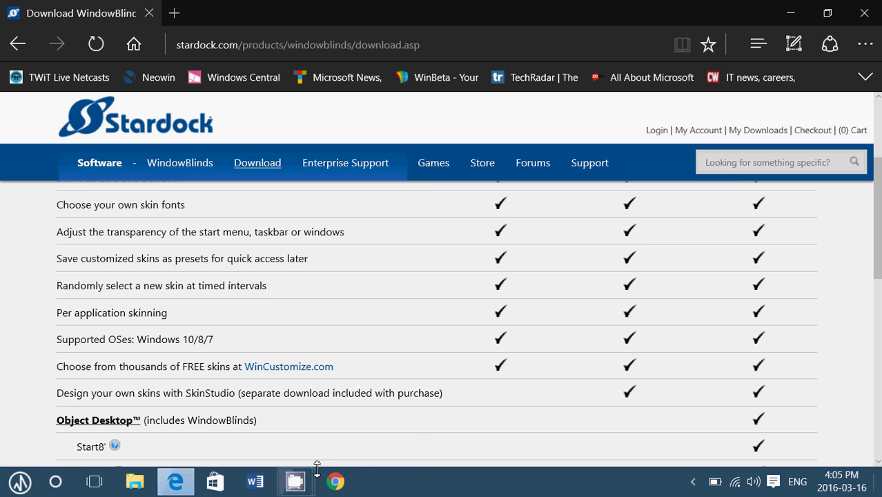
Step: Bring the CamStudio recorder window forward from the taskbar and move it to the lower right
mouse_move(292, 479)
click(233, 430)
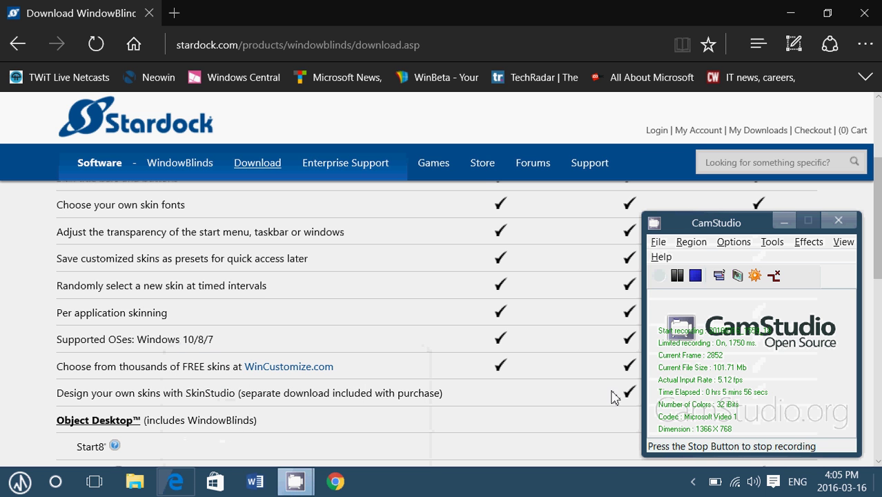
drag(688, 229, 675, 404)
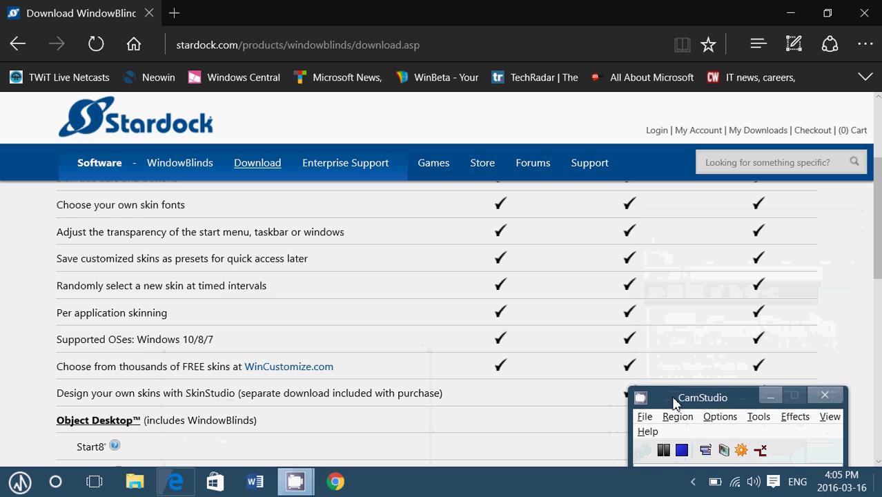